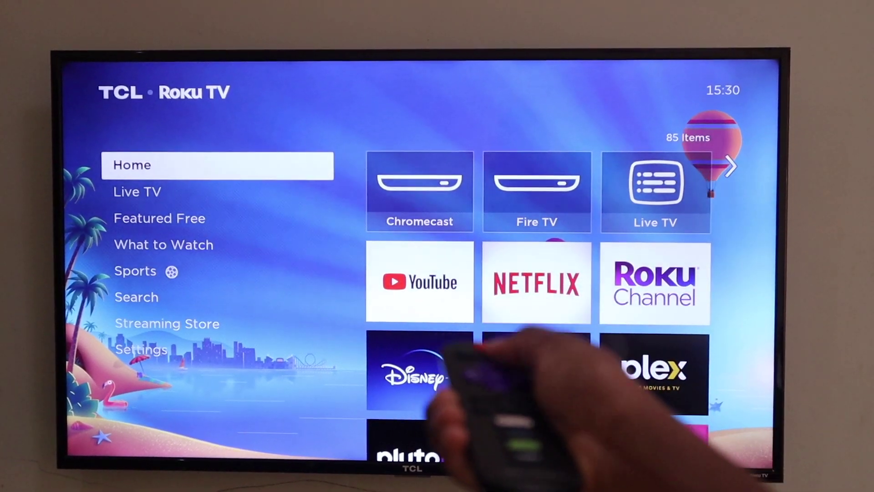
Step: Go from the home menu into the Streaming Store and focus its navigation row
key("Up")
key("Up")
key("Return")
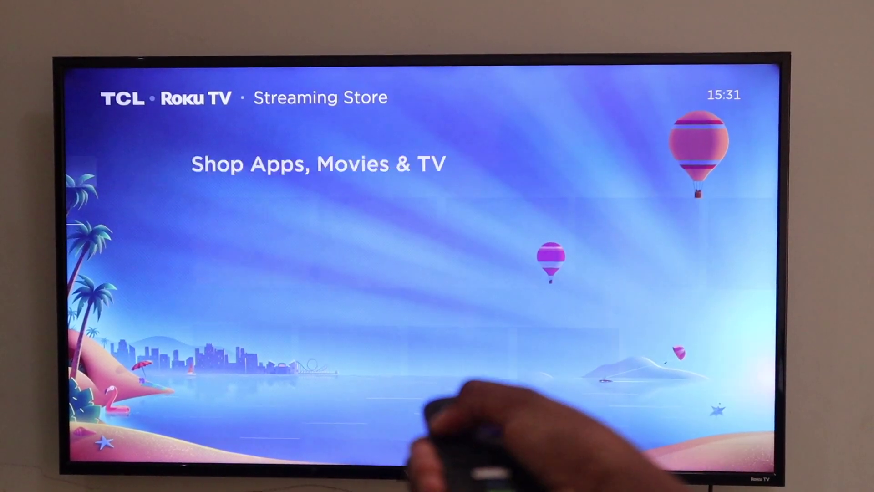
key("Down")
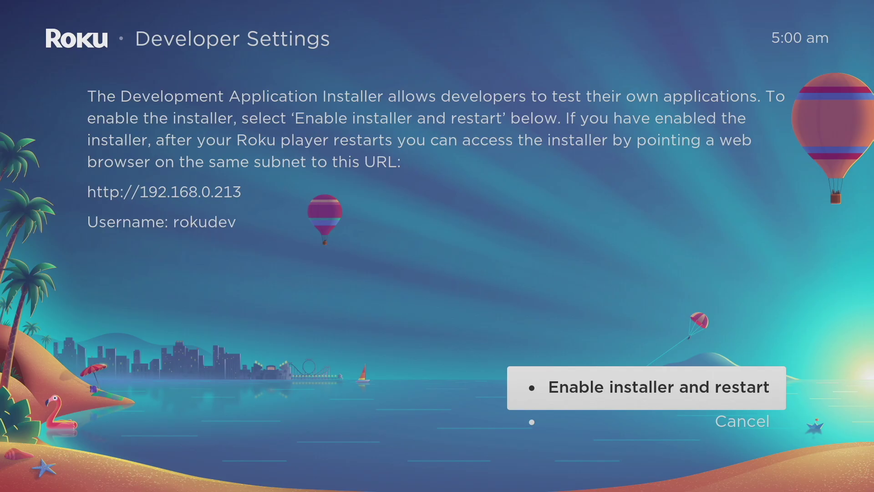
Step: Enable the development installer with restart and accept the security warning
key("Return")
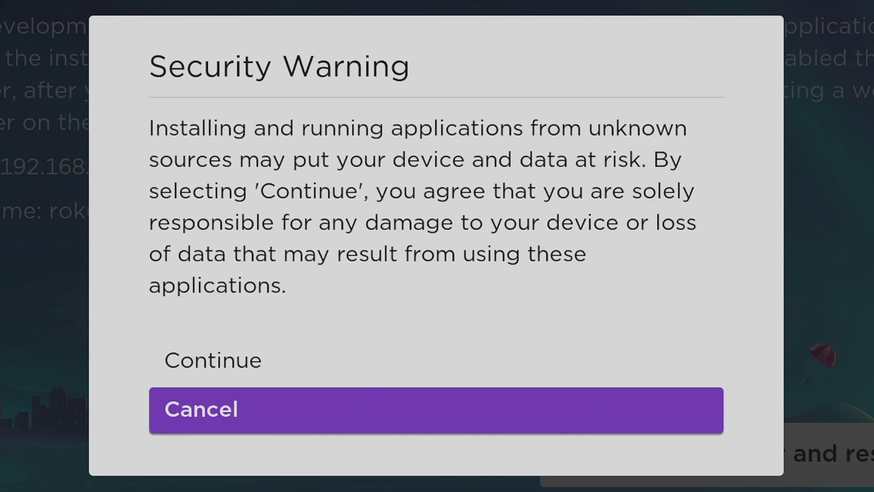
key("Up")
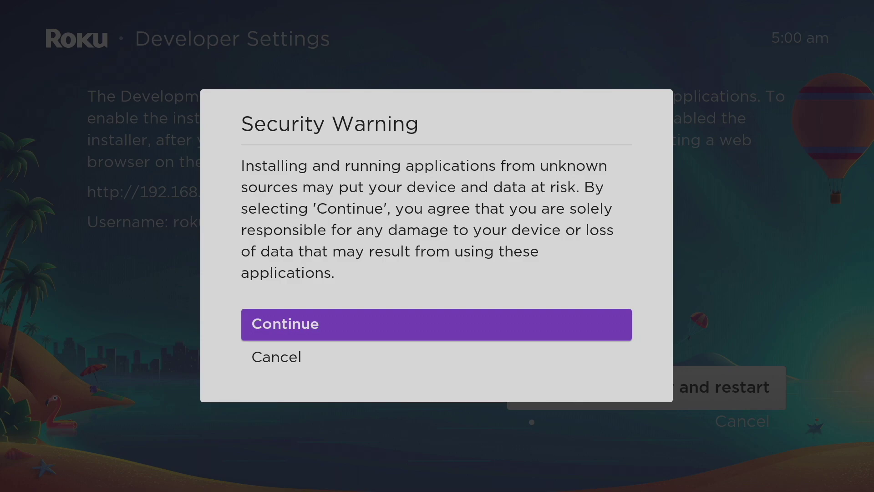
key("Return")
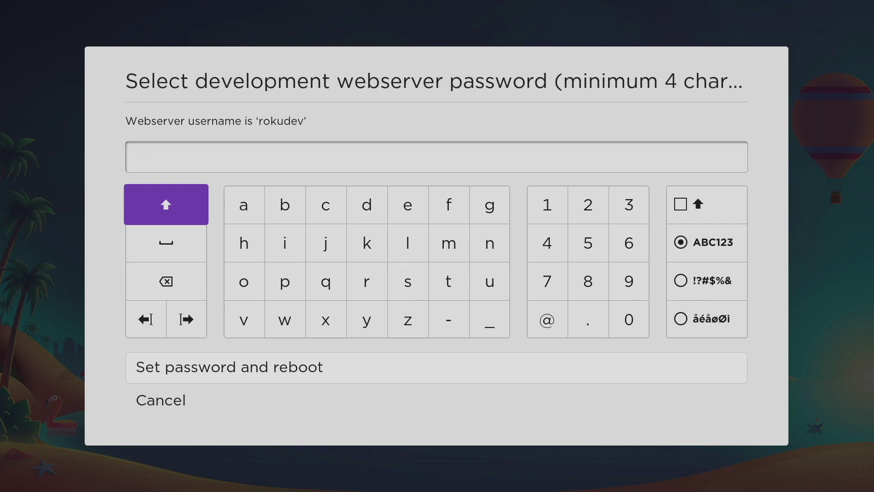
Step: Save the entered webserver password and reboot the TV
key("Up")
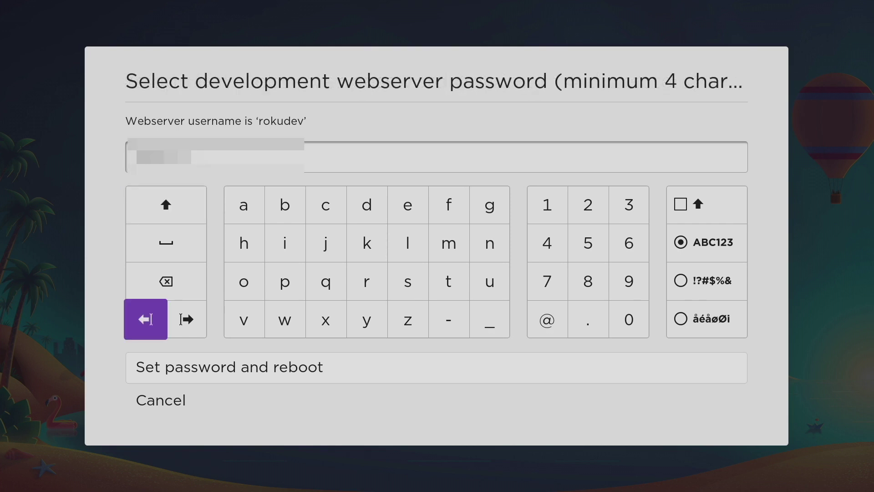
key("Down")
key("Return")
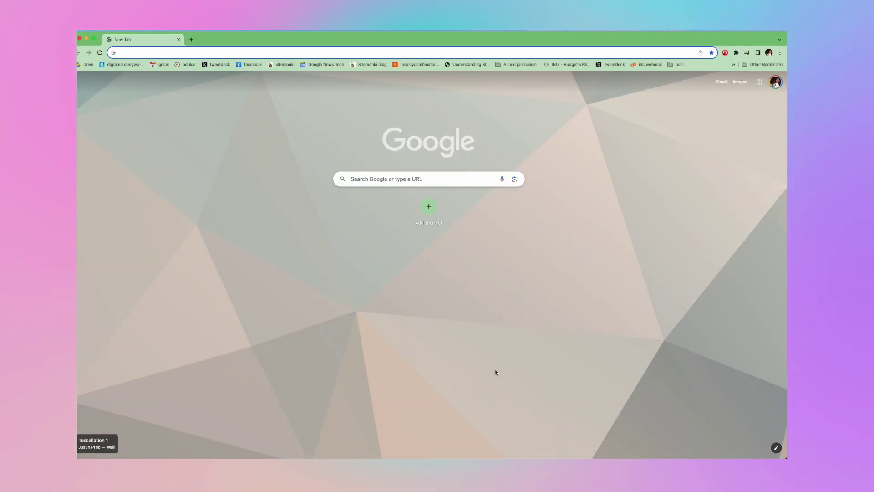
Step: Load 192.168.0.213 in the browser and sign in as rokudev with the webserver password
type("192")
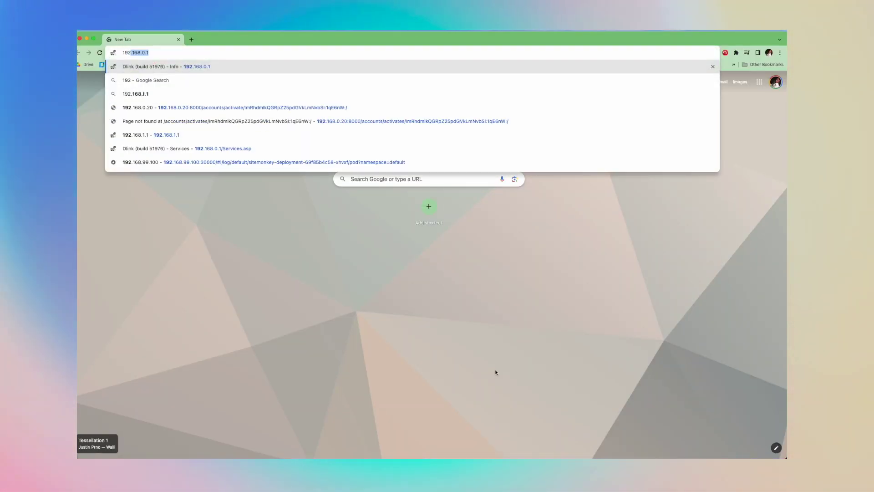
type(".")
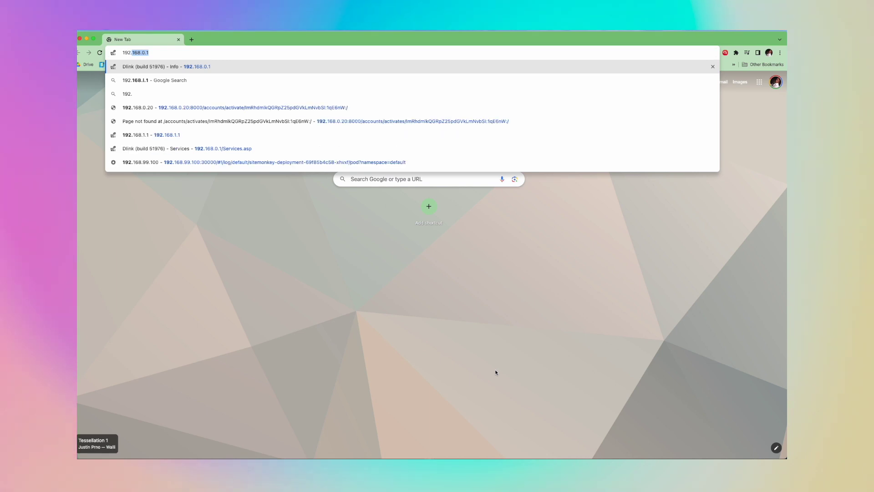
type("168.0")
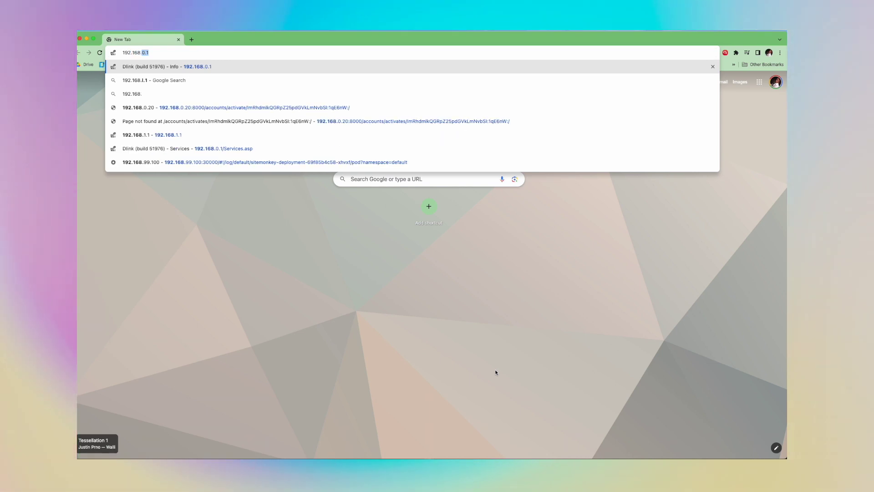
type(".213")
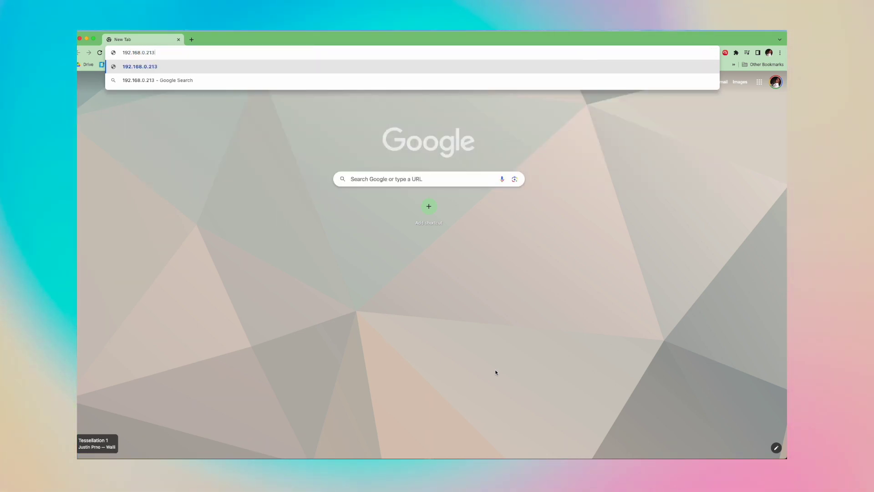
key("Return")
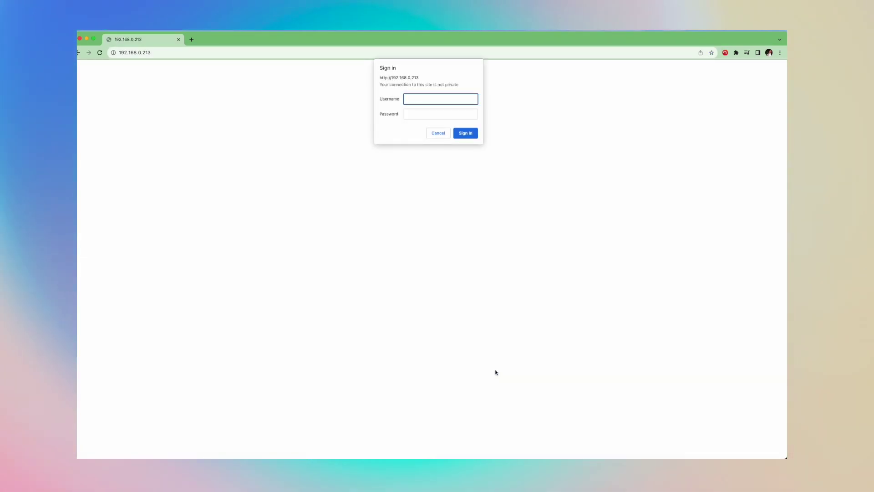
type("rokud")
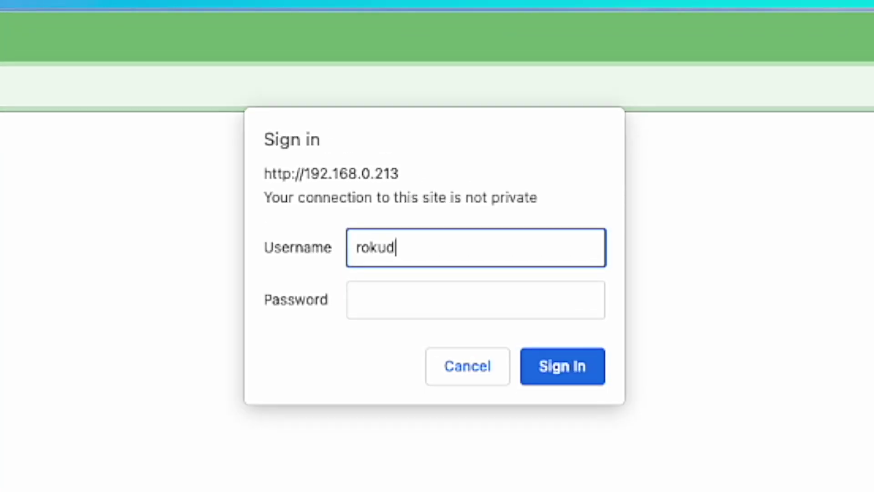
type("ev")
key("Tab")
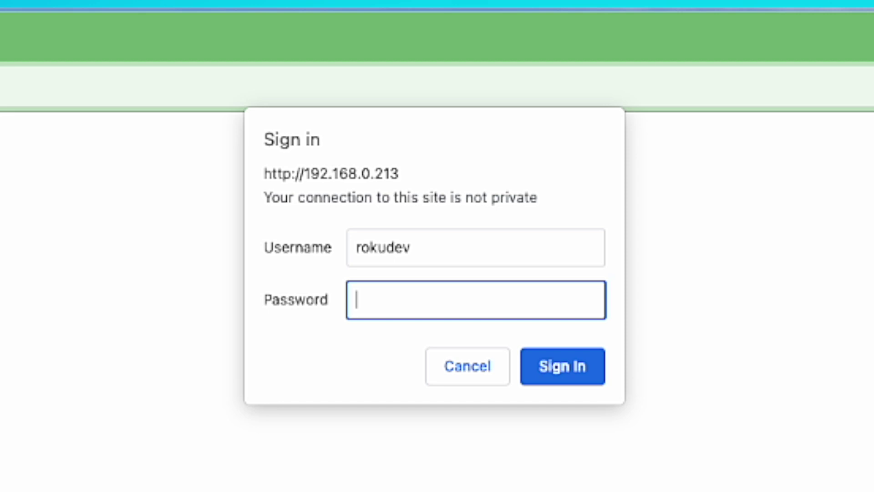
type("****")
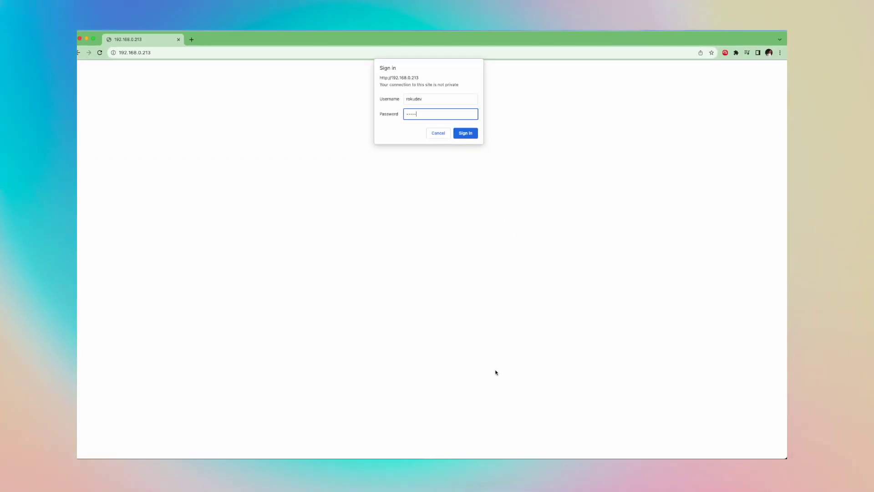
key("Return")
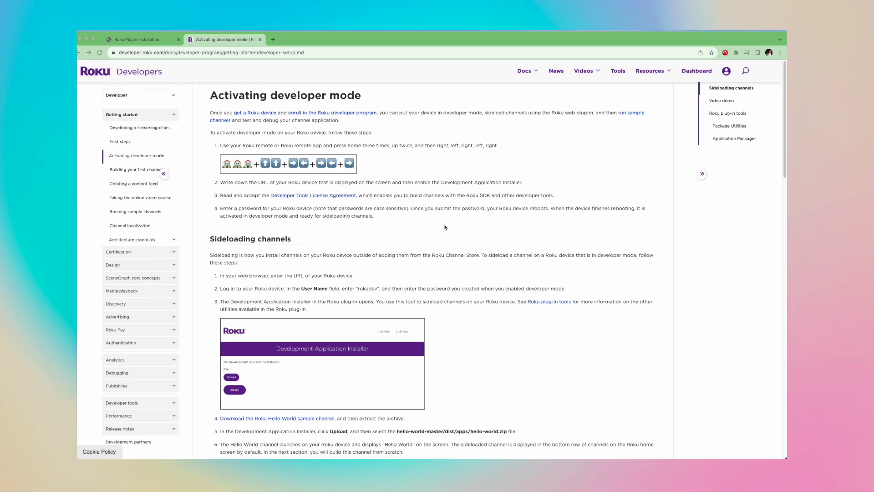
scroll(445, 227, "down", 3)
scroll(445, 227, "down", 5)
scroll(446, 228, "up", 8)
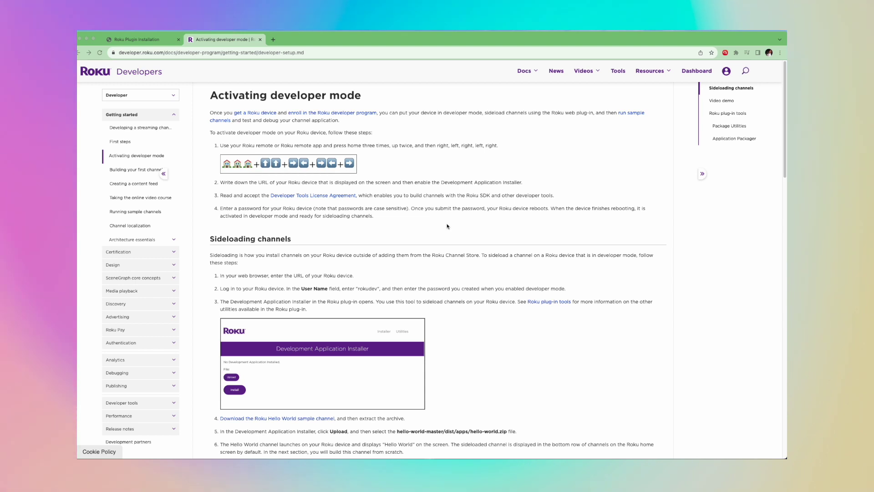
scroll(447, 226, "down", 5)
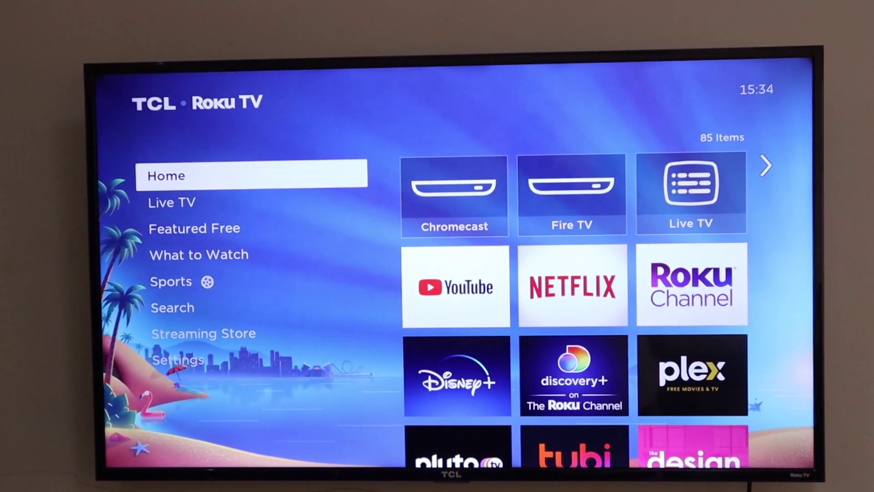
key("Right")
key("Down")
key("Down")
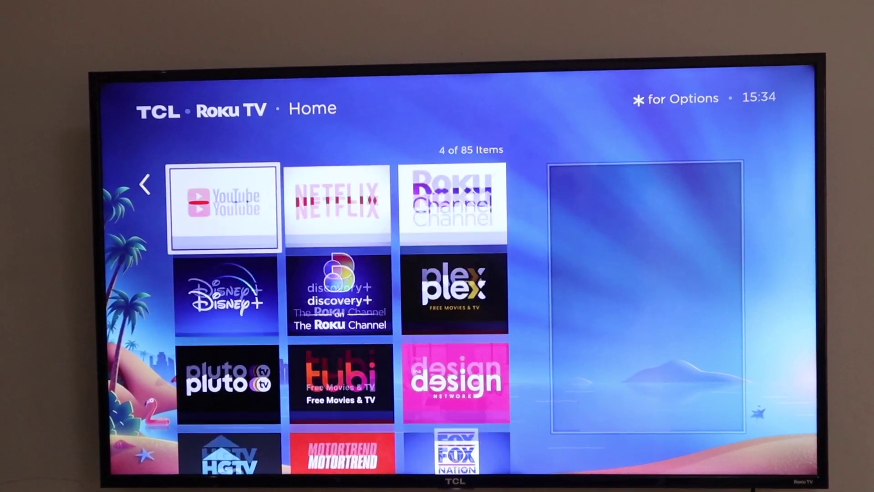
key("Down")
key("Right")
key("Right")
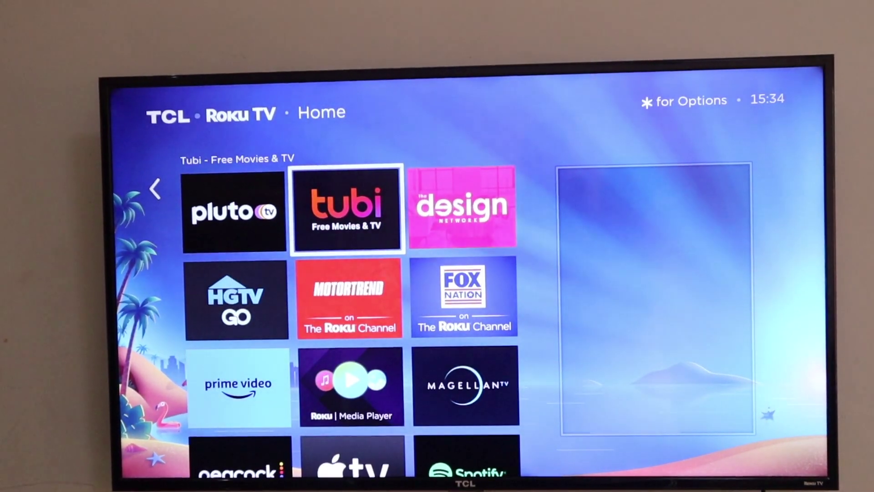
key("Down")
key("Left")
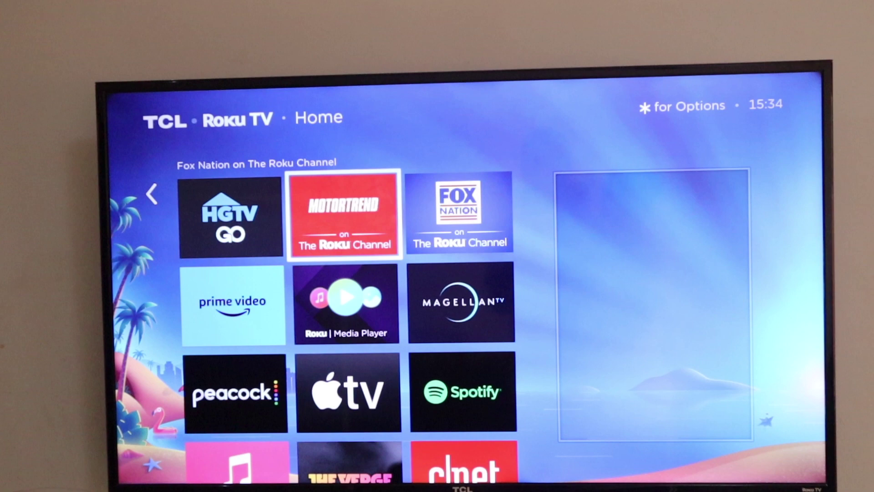
key("Down")
key("Up")
key("Right")
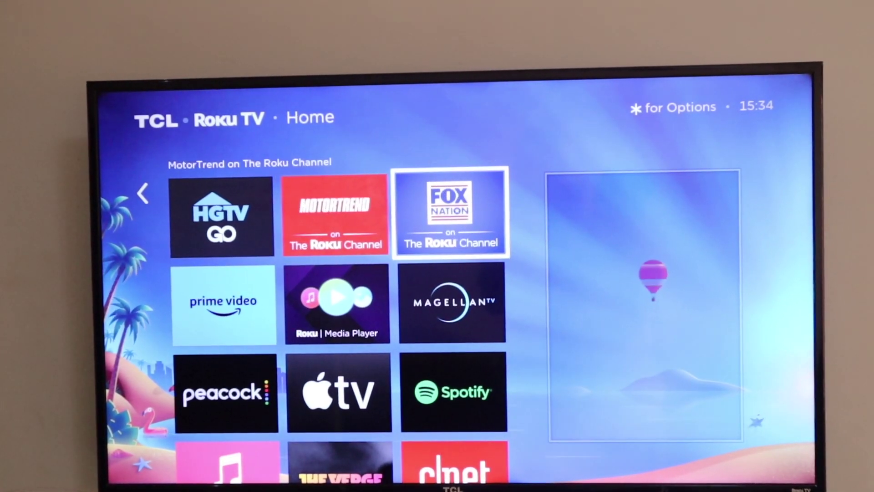
key("Down")
key("Down")
key("Down")
key("Down")
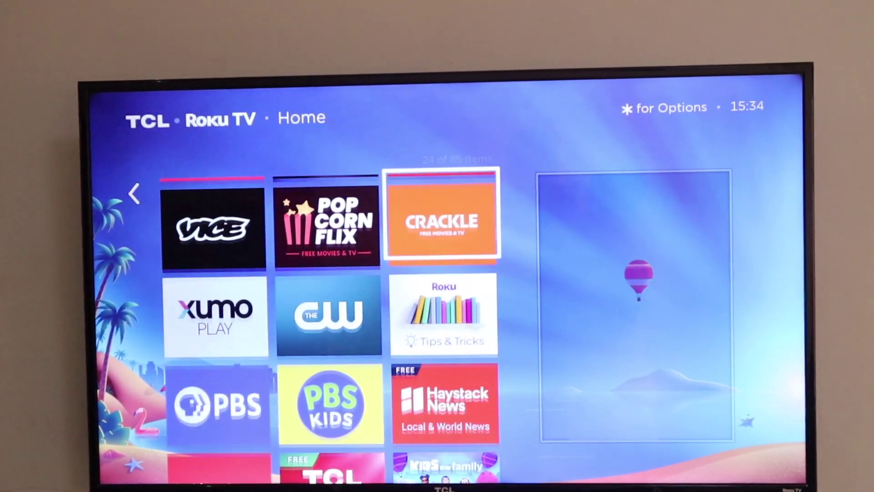
key("Left")
key("Down")
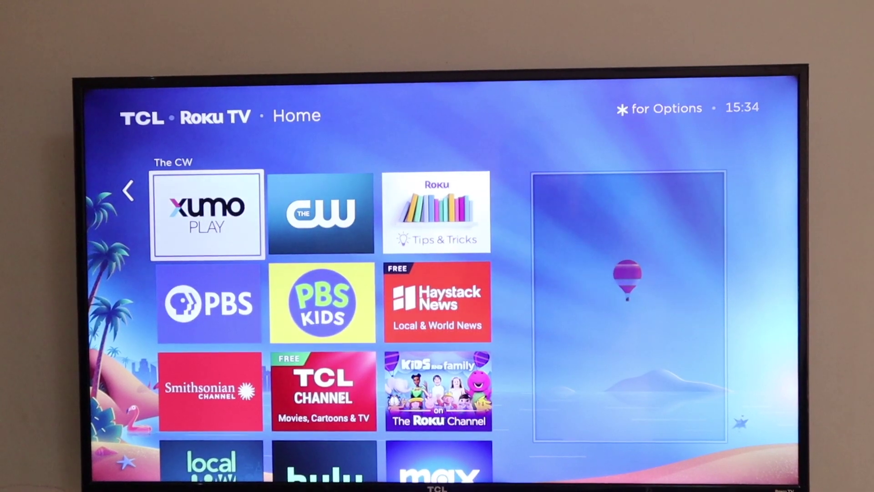